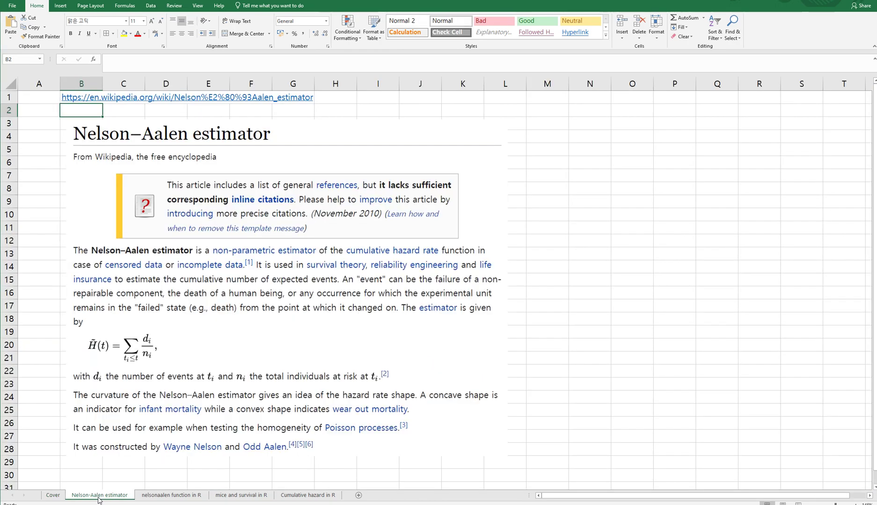
# Switch to the Nelson-Aalen estimator sheet with the Wikipedia excerpt about the estimator.
pyautogui.click(99, 495)
# View the nelsonaalen R documentation sheet, then move on to the mice and survival in R sheet.
pyautogui.click(162, 495)
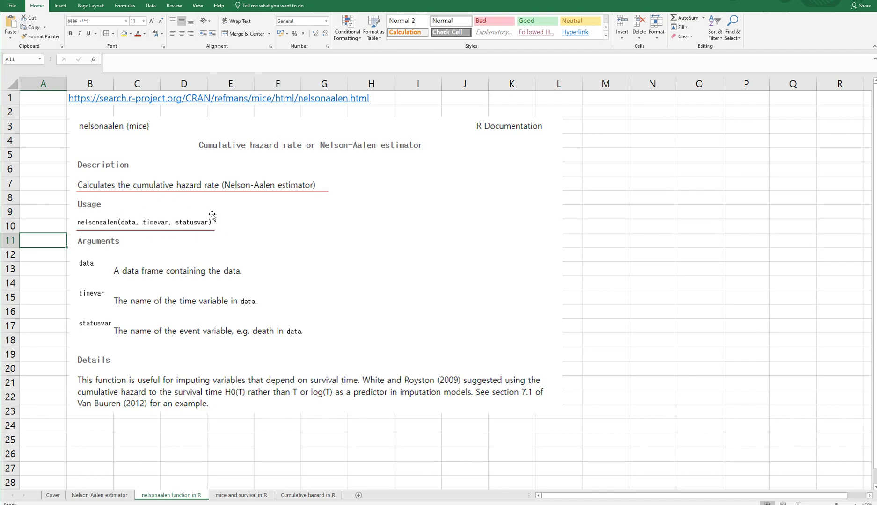
pyautogui.click(232, 495)
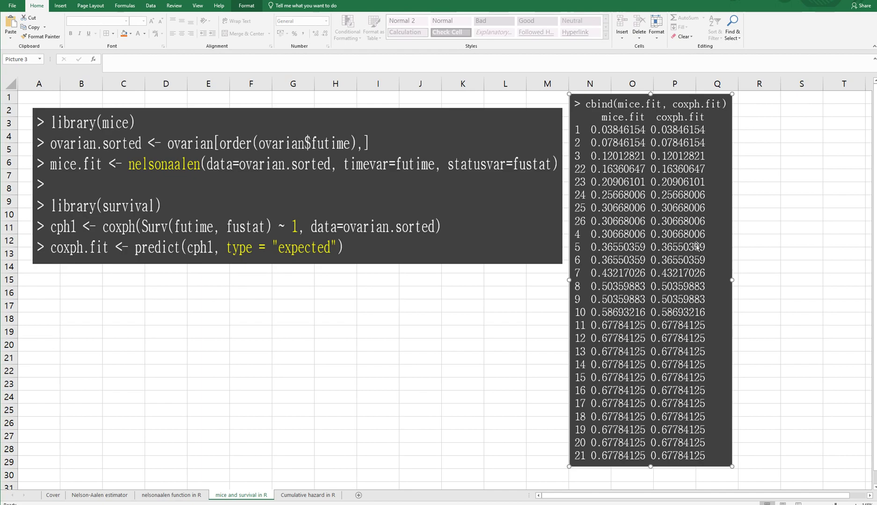
# Switch to the Cumulative hazard in R sheet with the futime and fustat data.
pyautogui.click(311, 499)
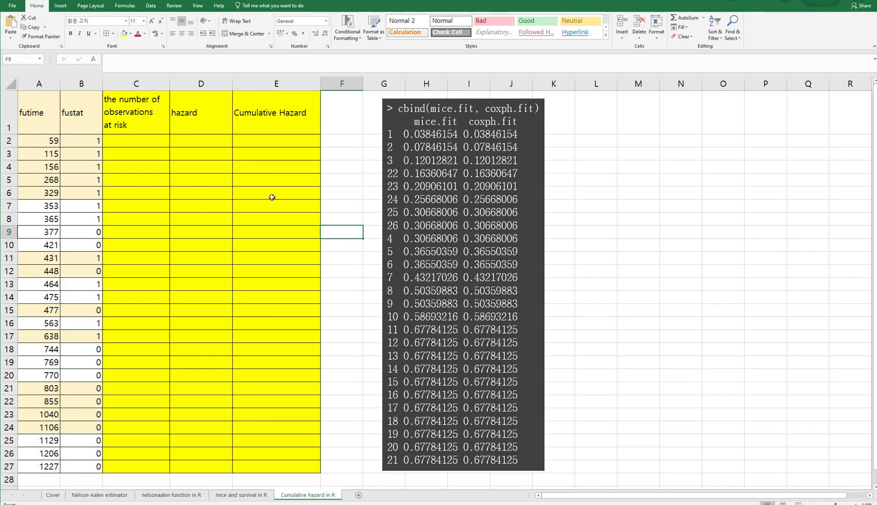
# Enter =COUNT(A2:$A$27) in C2 and fill it down to C27, giving counts 26 to 1.
pyautogui.click(160, 215)
pyautogui.click(132, 141)
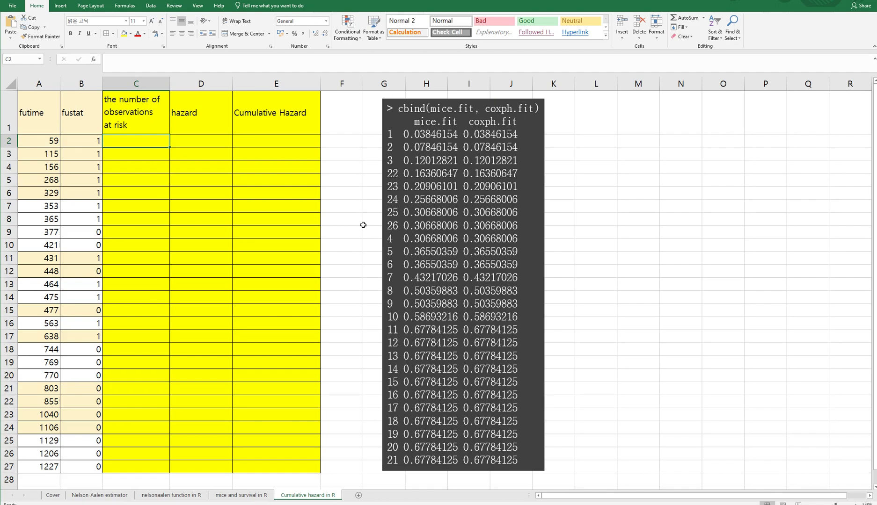
pyautogui.write('=c')
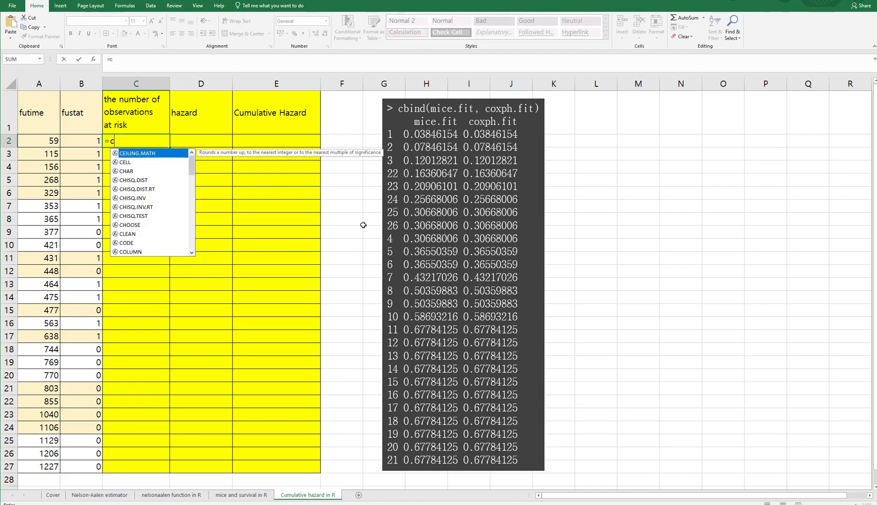
pyautogui.write('ount')
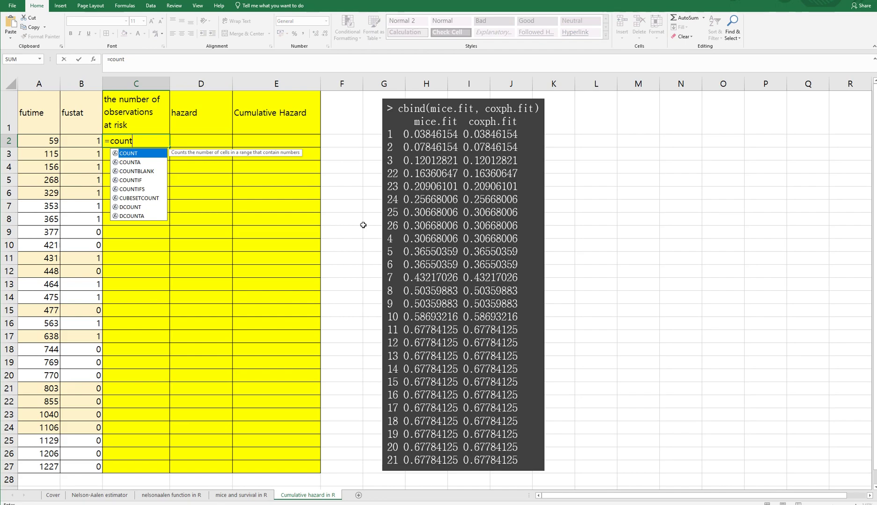
pyautogui.write('(')
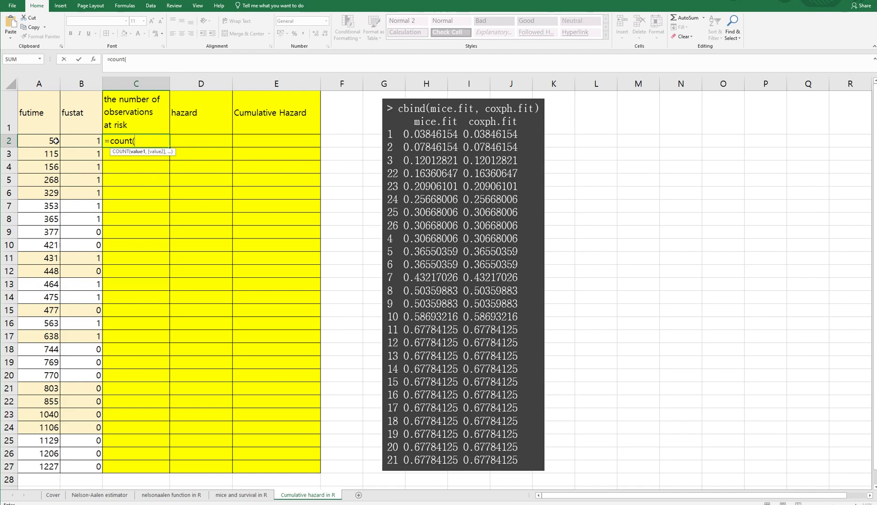
pyautogui.moveTo(56, 141); pyautogui.dragTo(54, 466)
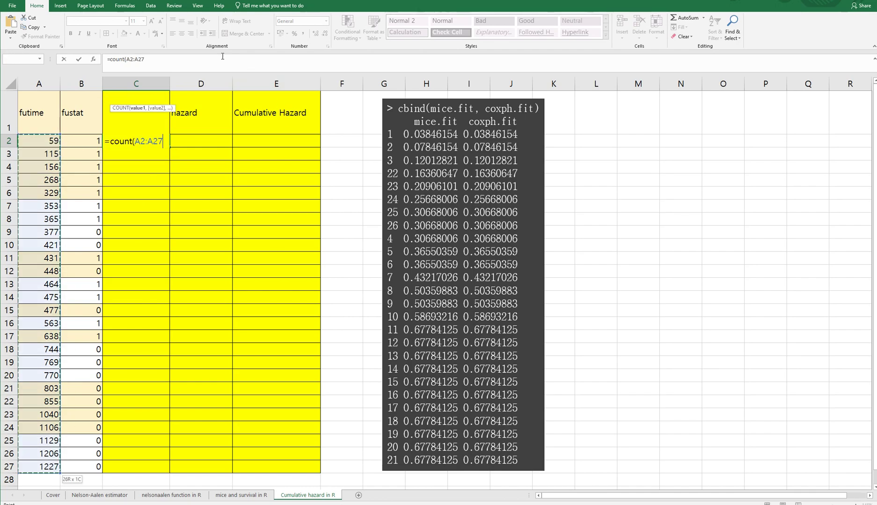
pyautogui.doubleClick(142, 59)
pyautogui.press('F4')
pyautogui.click(166, 58)
pyautogui.press('Return')
pyautogui.click(169, 143)
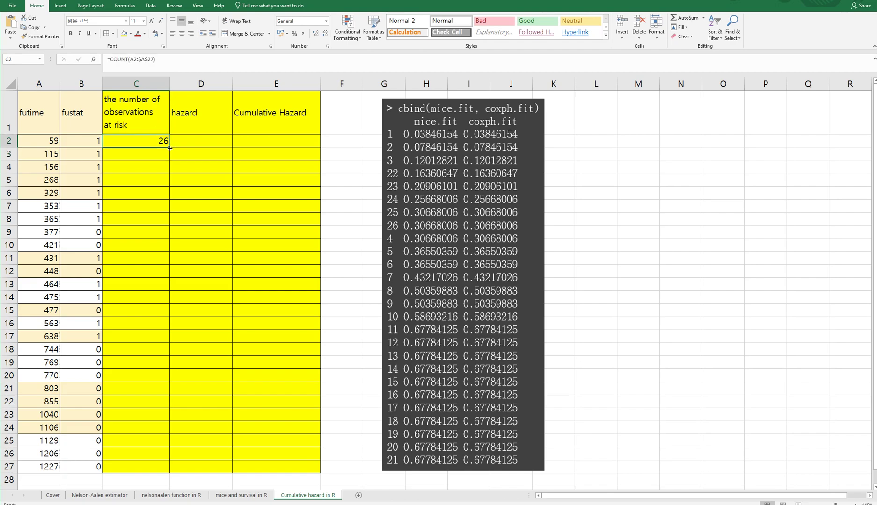
pyautogui.doubleClick(169, 149)
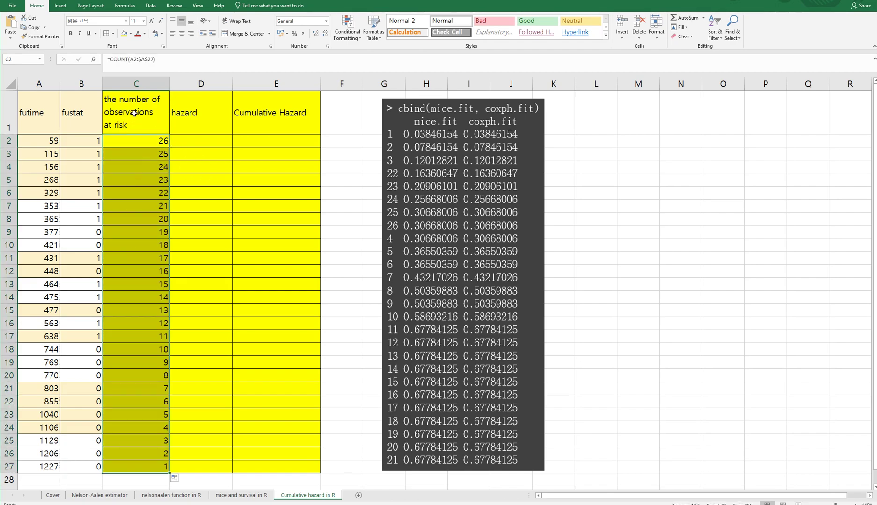
# Enter =B2/C2 in D2 and fill it down to D27 as each row's hazard.
pyautogui.click(137, 205)
pyautogui.click(205, 137)
pyautogui.write('=')
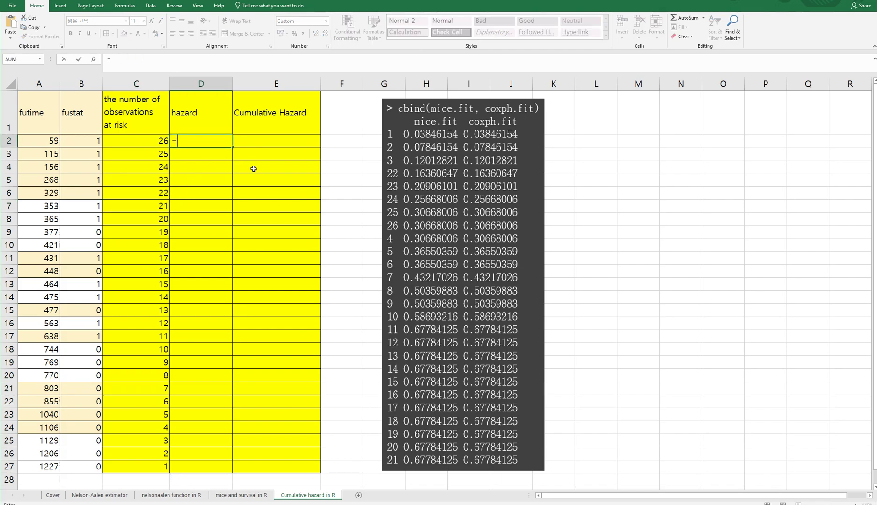
pyautogui.press('Left')
pyautogui.press('Left')
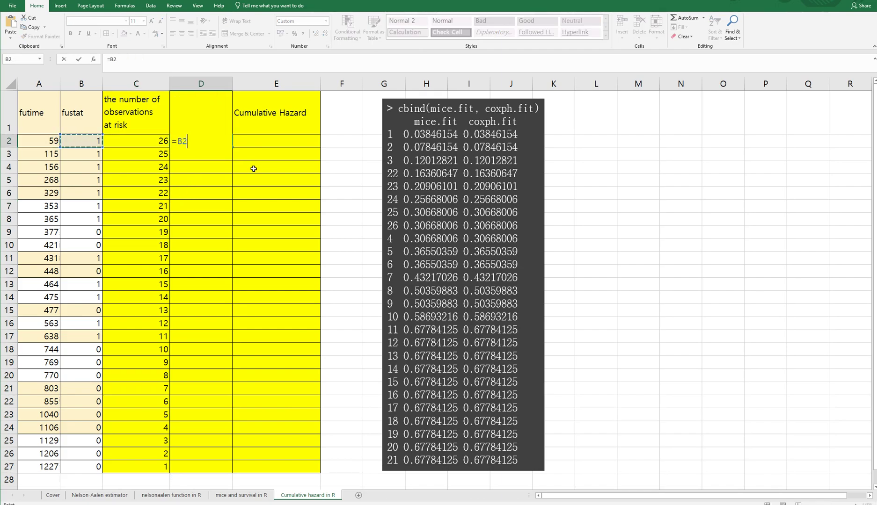
pyautogui.write('/')
pyautogui.press('Left')
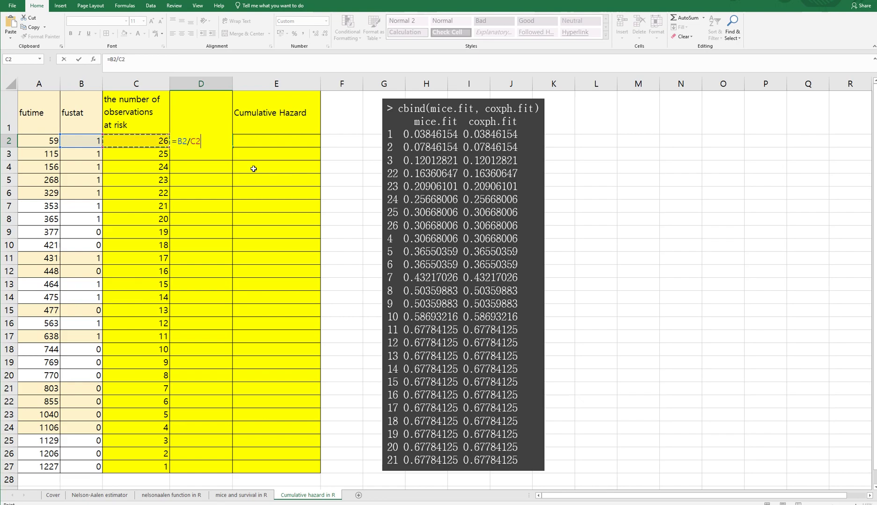
pyautogui.press('Return')
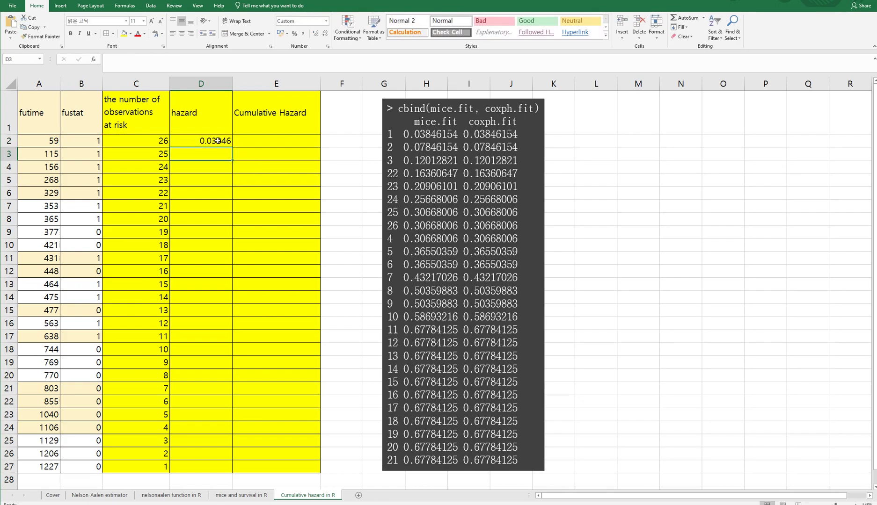
pyautogui.click(218, 140)
pyautogui.doubleClick(232, 149)
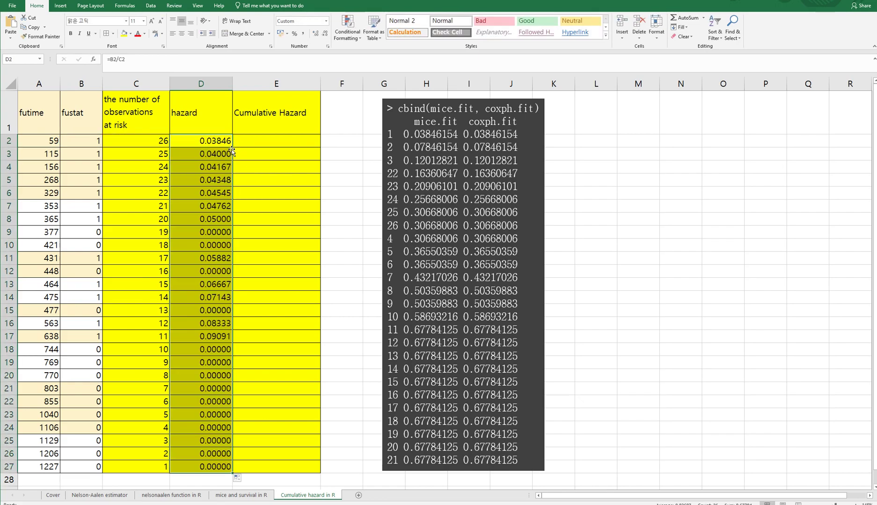
pyautogui.click(206, 259)
# Set E2 to =D2 as the first cumulative hazard value.
pyautogui.click(274, 143)
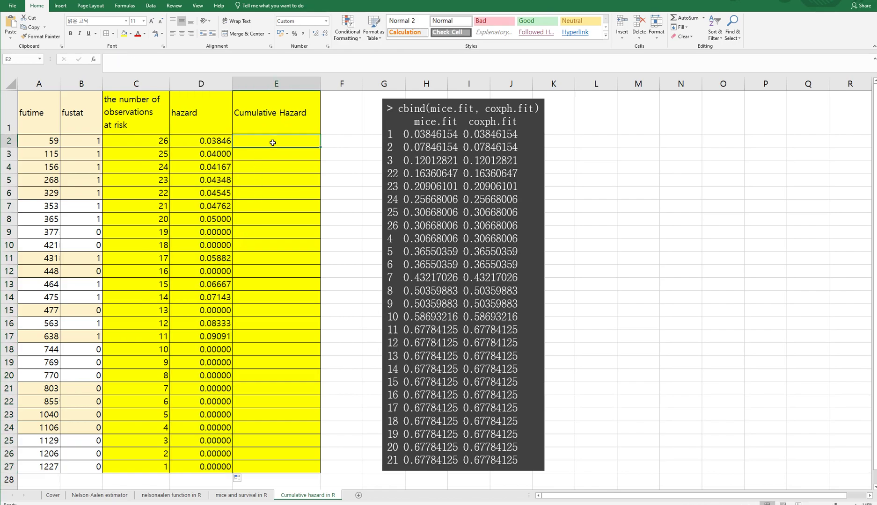
pyautogui.write('=')
pyautogui.press('Left')
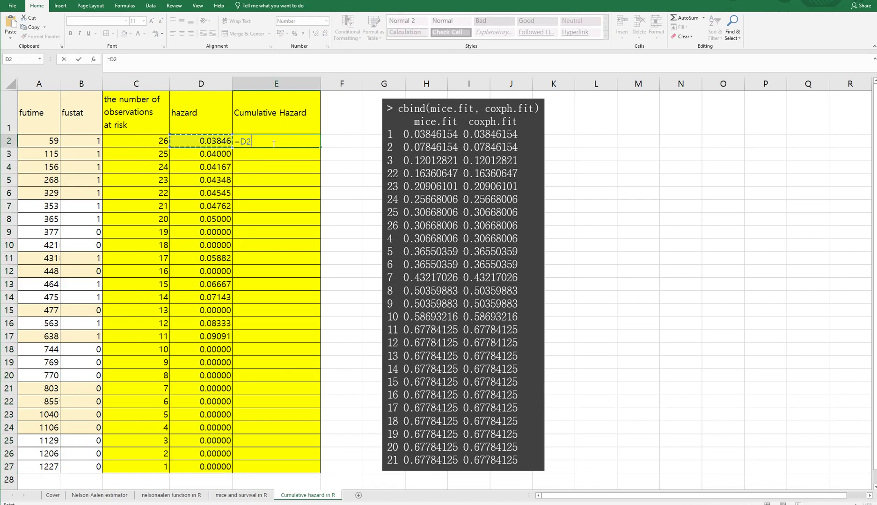
pyautogui.press('Return')
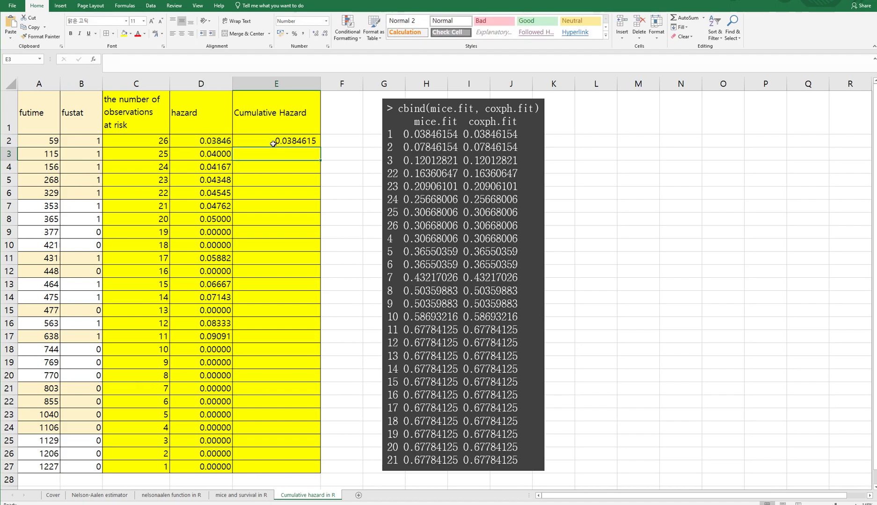
# Enter =E2+D3 in E3 and fill down to E27, ending at 0.6778413 like R.
pyautogui.write('=')
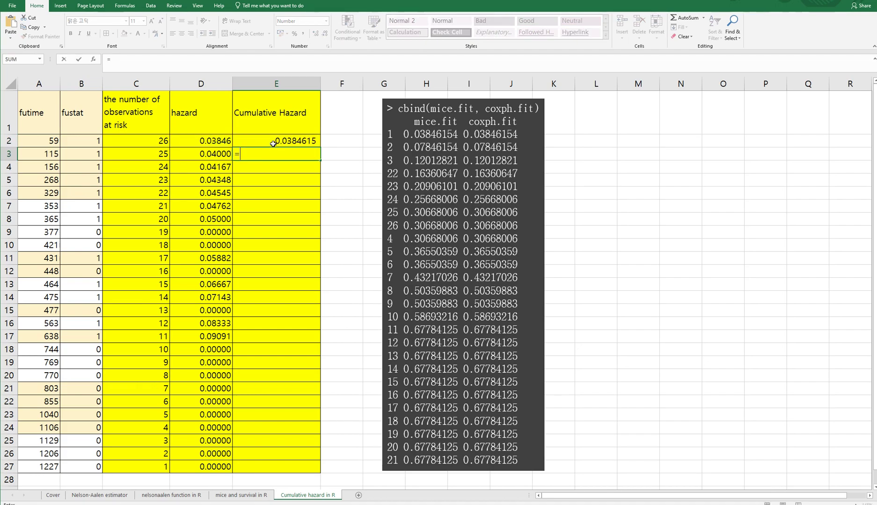
pyautogui.click(273, 143)
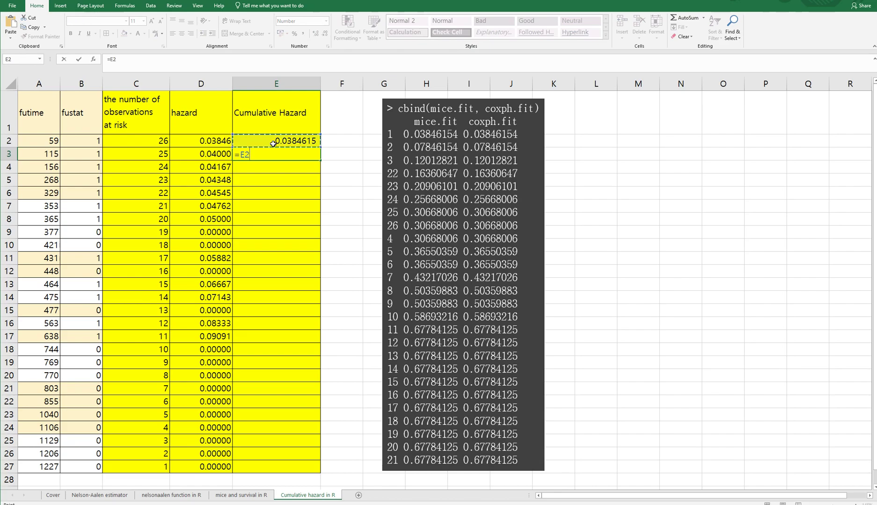
pyautogui.write('+')
pyautogui.press('Left')
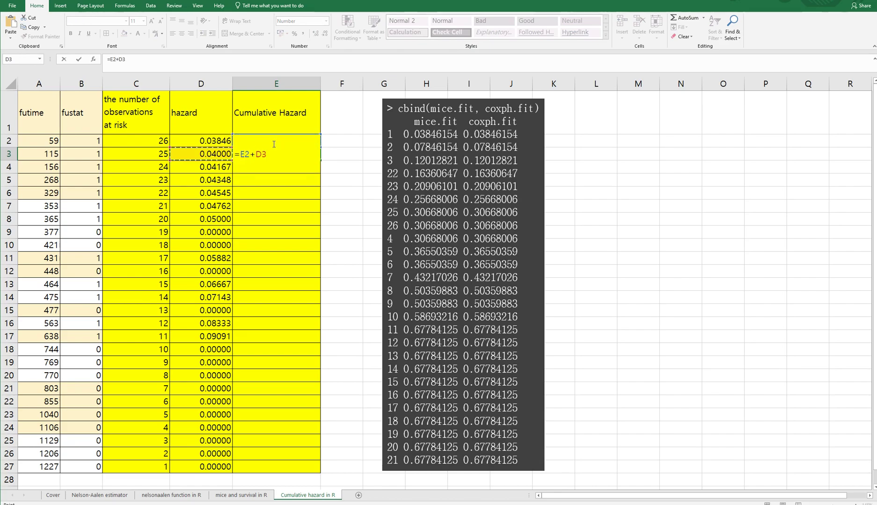
pyautogui.hotkey('ctrl', 'Return')
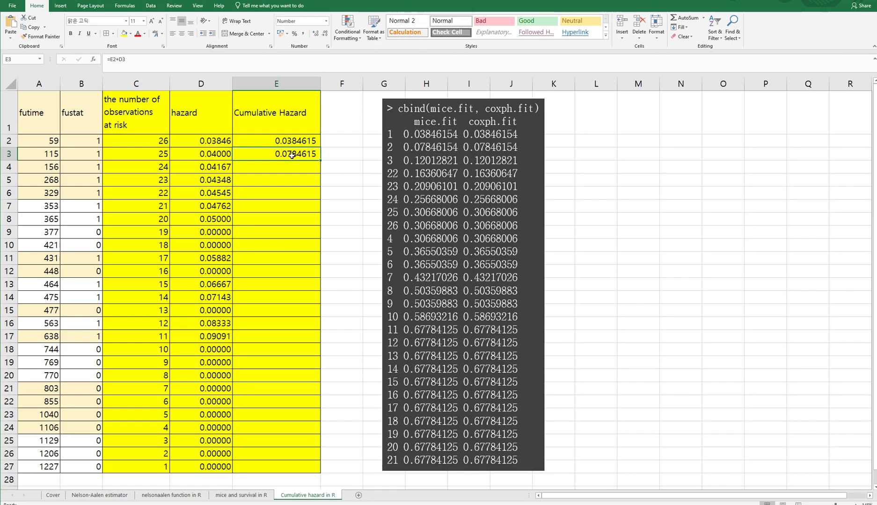
pyautogui.doubleClick(322, 161)
pyautogui.click(281, 402)
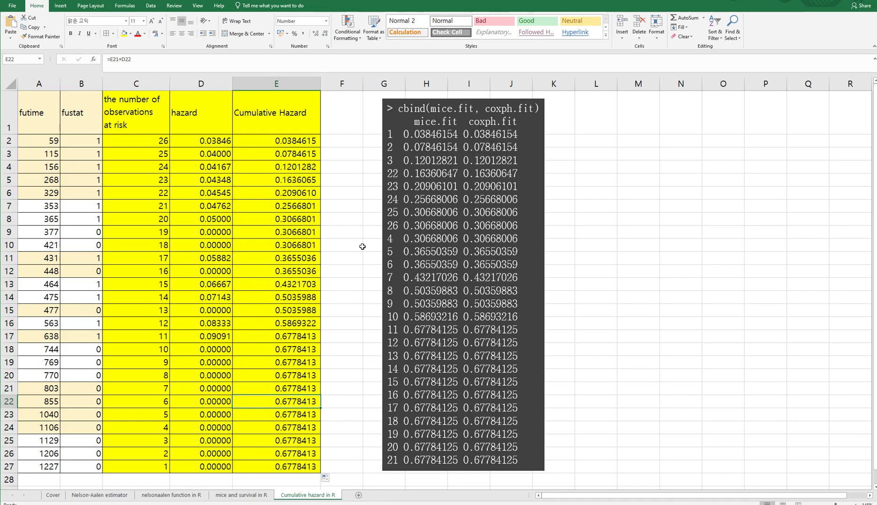
pyautogui.click(277, 145)
pyautogui.click(111, 496)
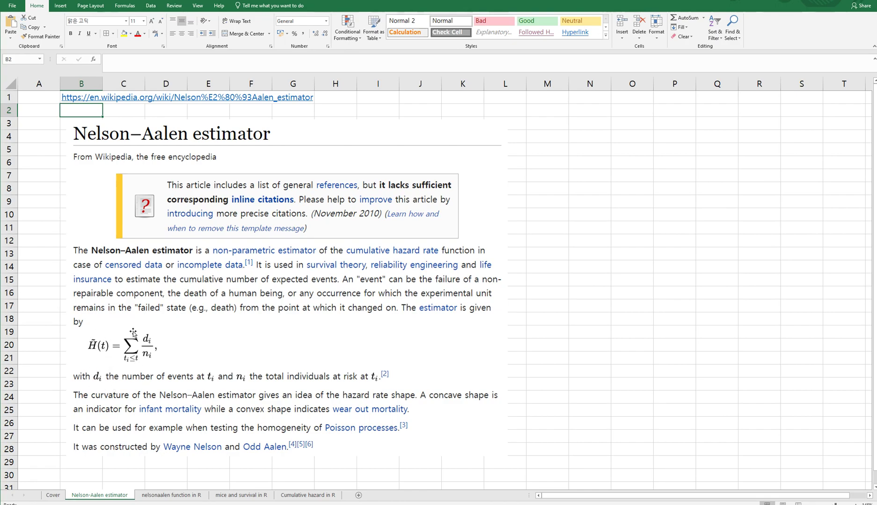
pyautogui.click(291, 497)
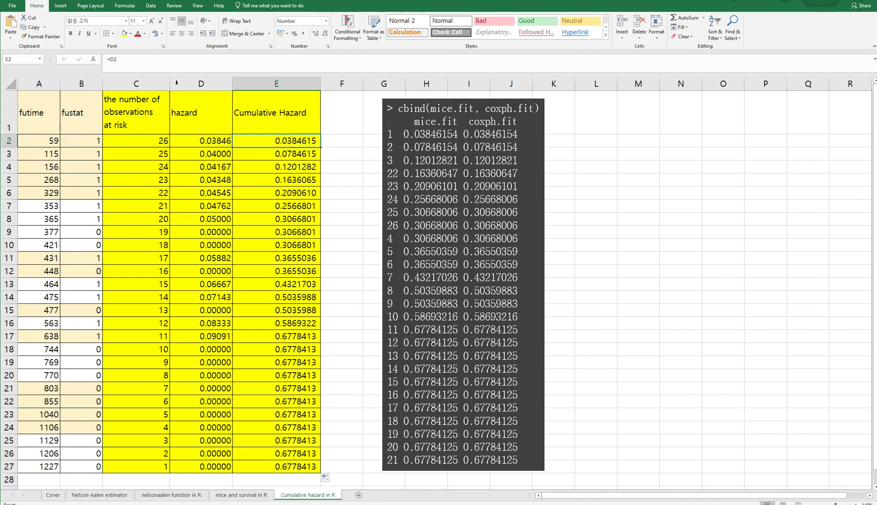
pyautogui.click(269, 157)
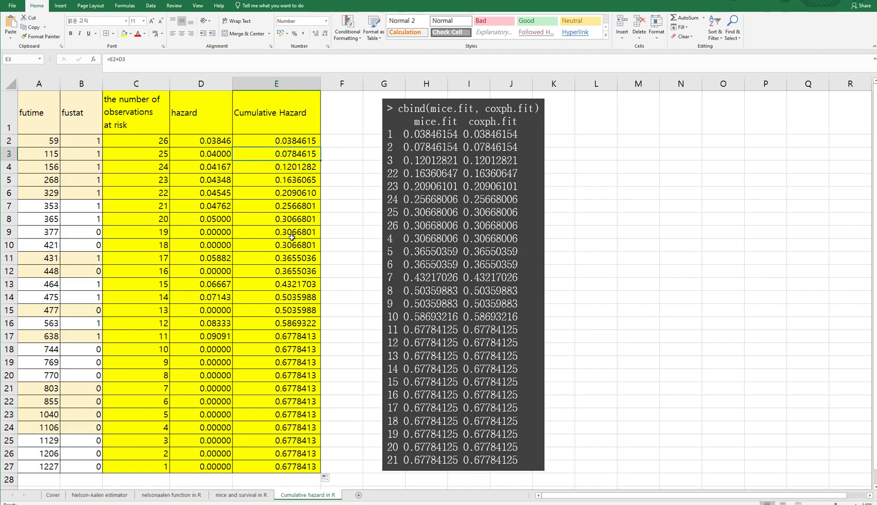
pyautogui.click(239, 496)
pyautogui.click(310, 496)
pyautogui.click(253, 496)
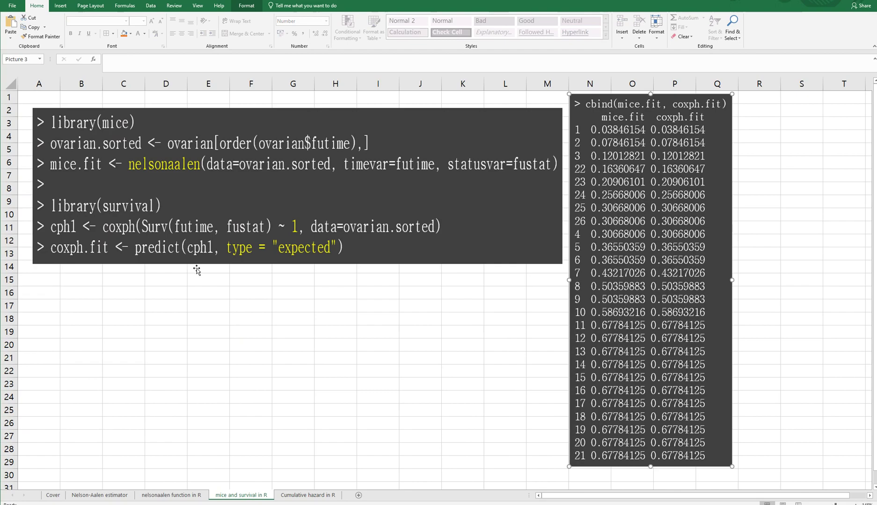
pyautogui.click(309, 495)
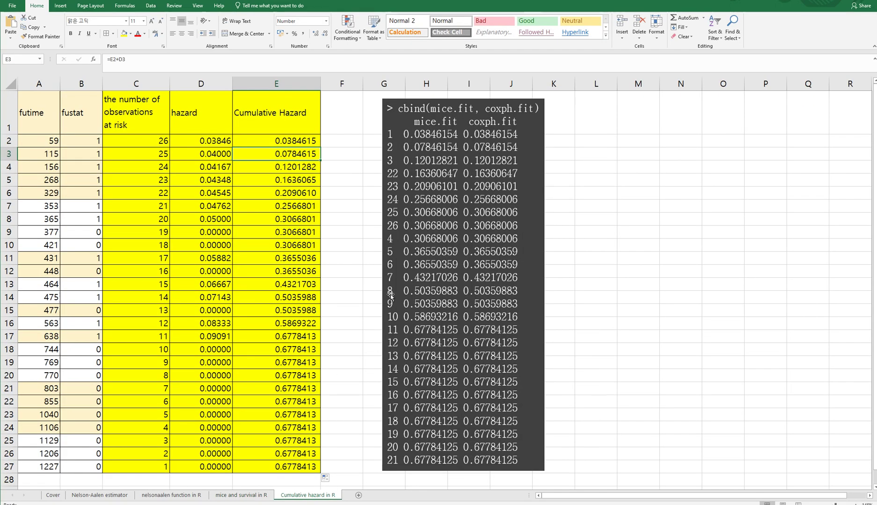